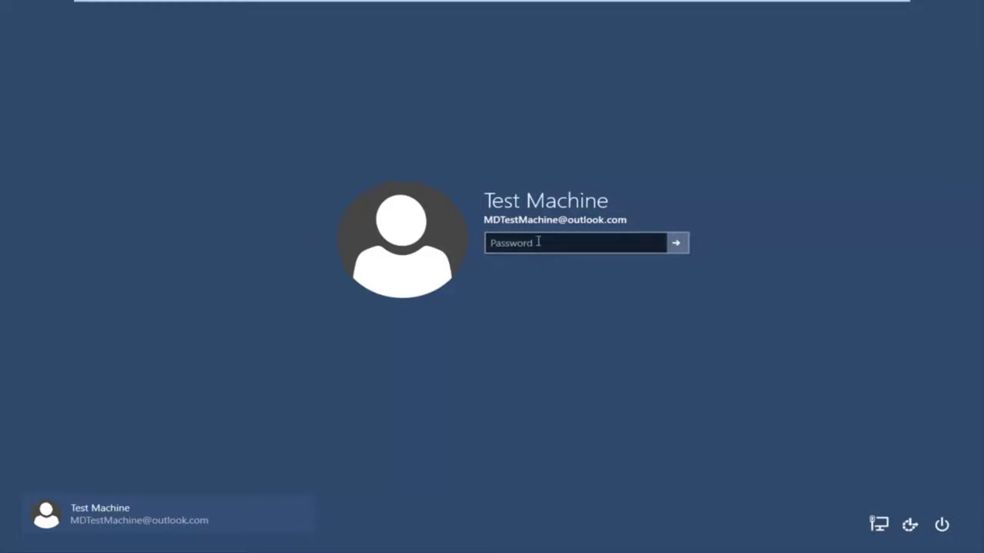
Step: Submit a password at the Windows 10 sign-in, see it rejected, then exit full screen
left_click(539, 244)
type("•")
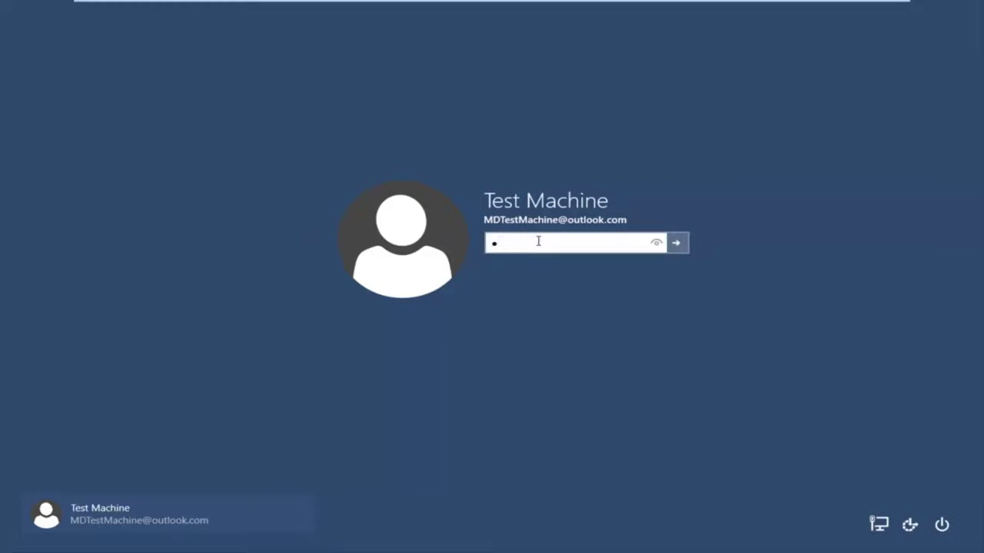
type("••••••••")
key("Return")
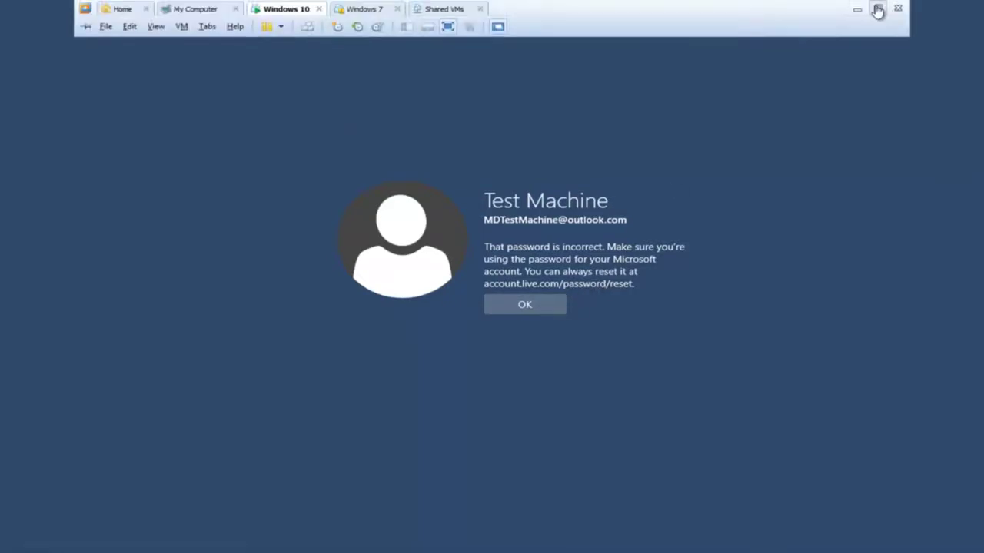
left_click(872, 7)
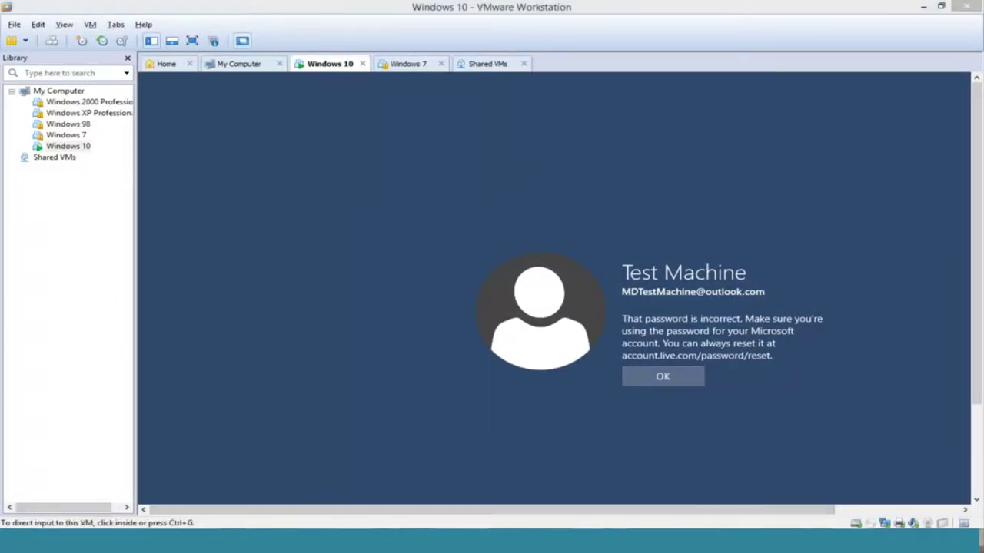
Step: Load accounts.live.com/password/reset in a maximized browser and choose 'I forgot my password'
left_click(103, 548)
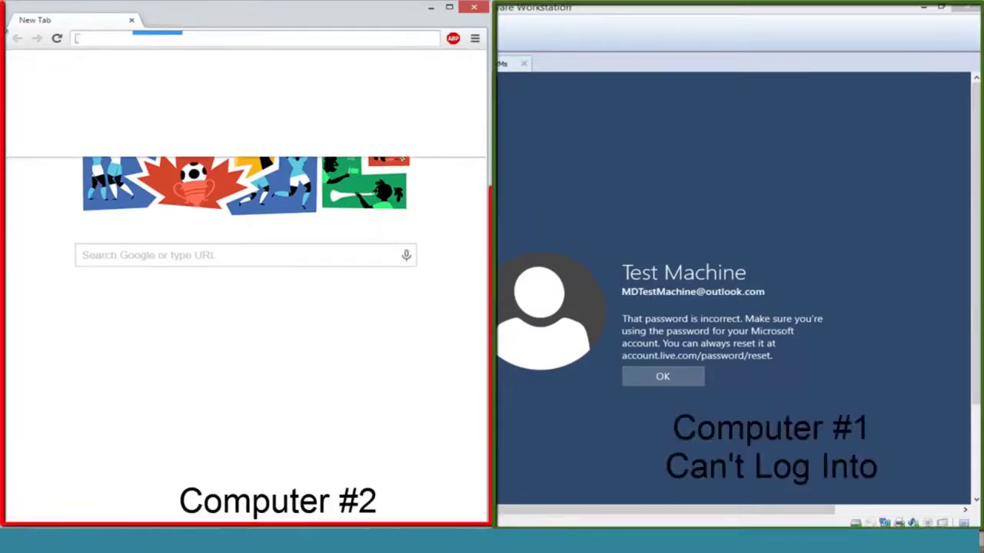
type("accounts.live")
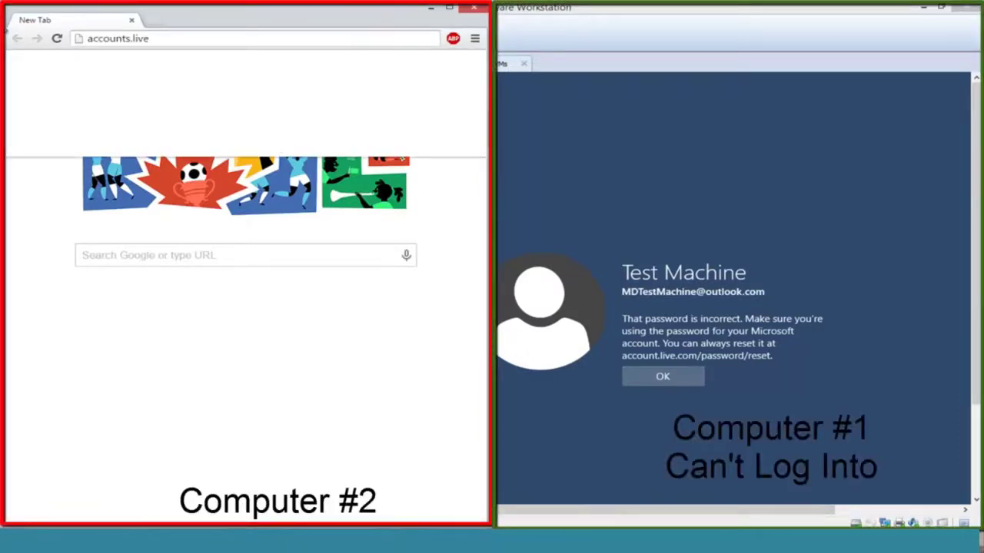
type(".com/password")
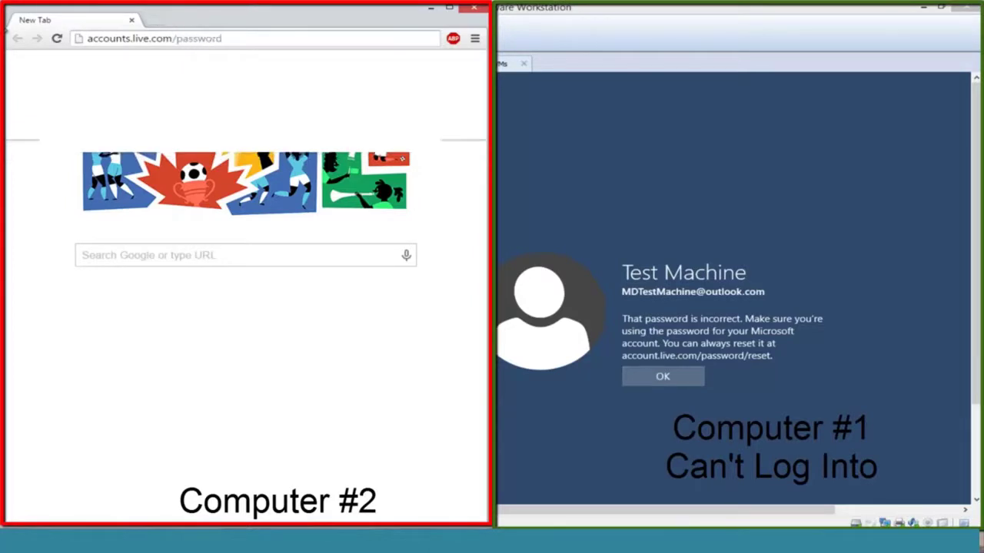
type("/reset")
key("Return")
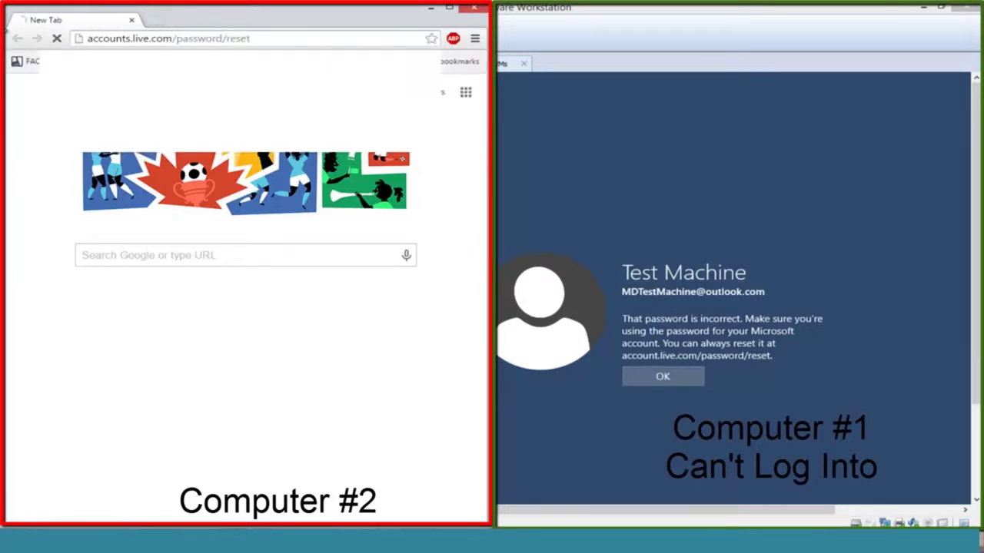
left_click(448, 8)
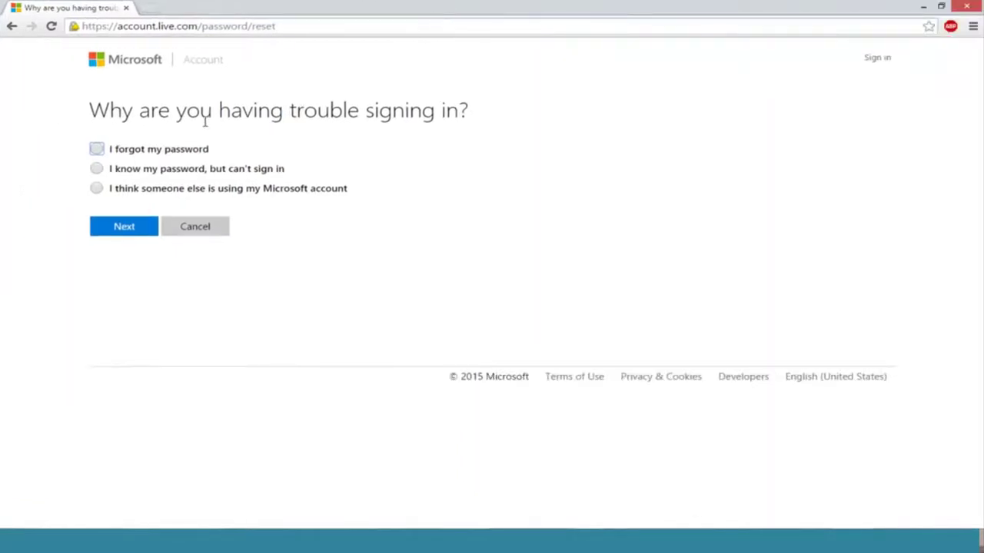
left_click(98, 150)
left_click(123, 227)
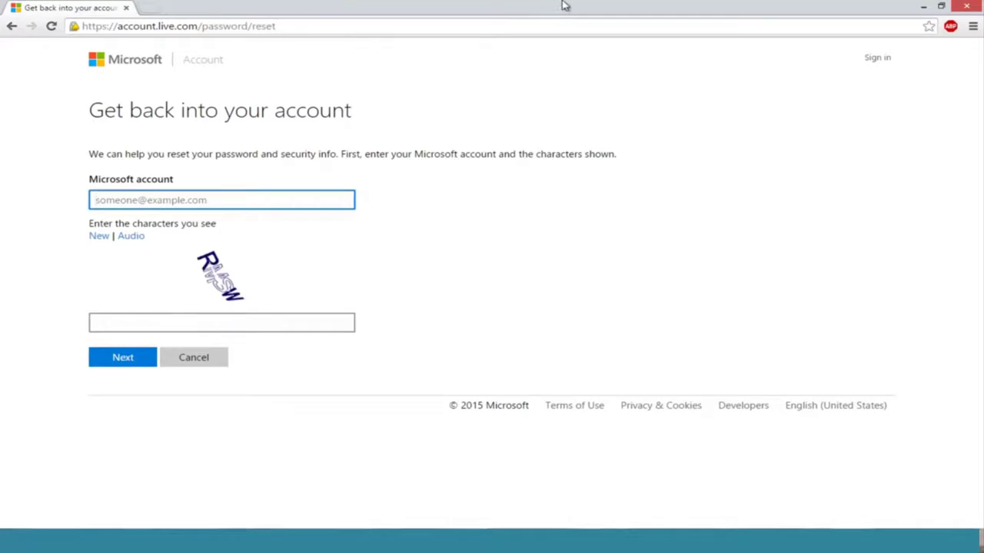
Step: Fill in the saved account address and the captcha characters, then submit the recovery form
double_click(630, 4)
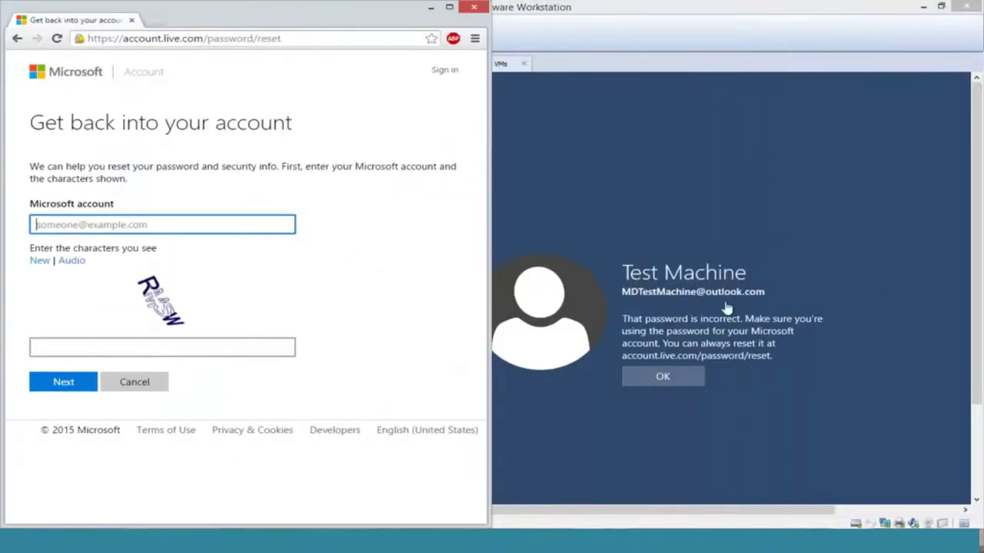
left_click(123, 224)
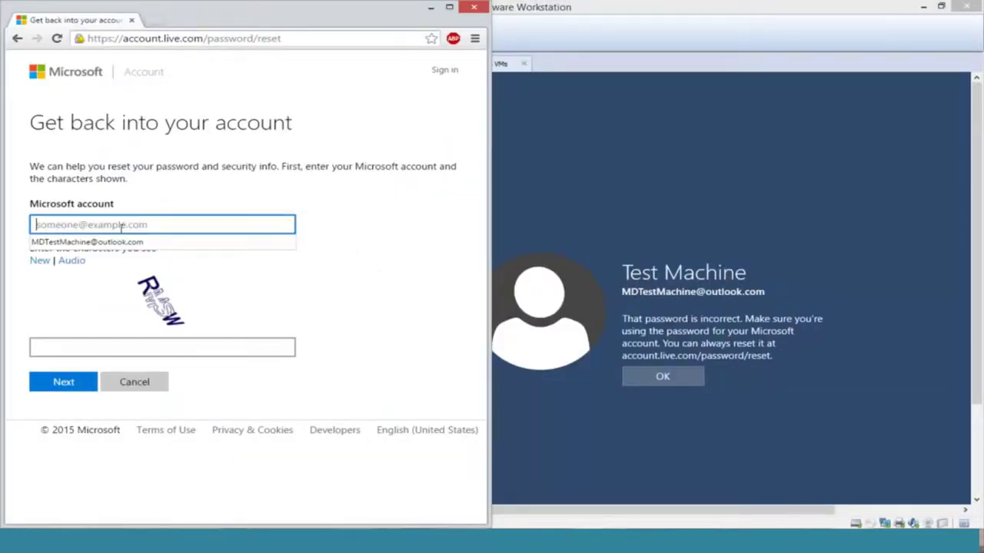
left_click(114, 241)
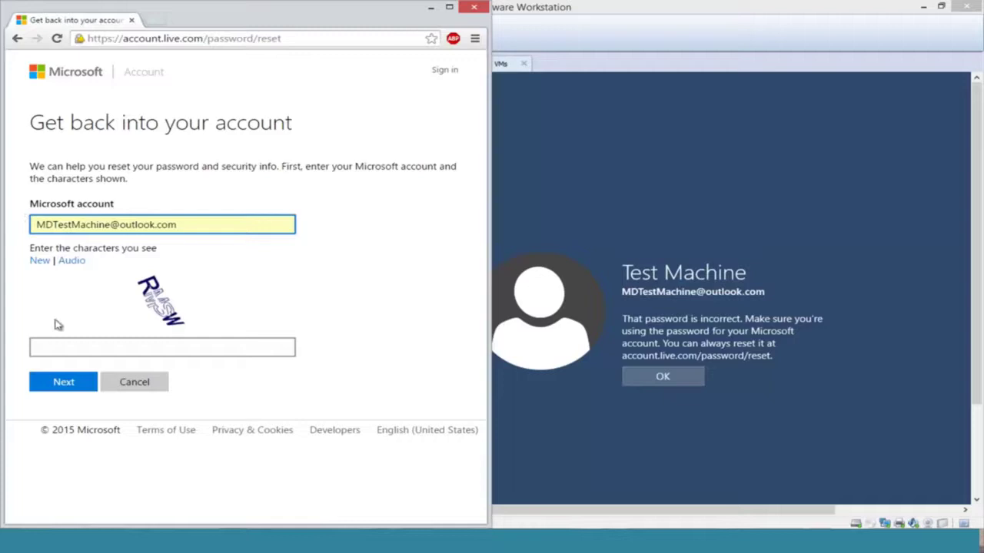
left_click(94, 345)
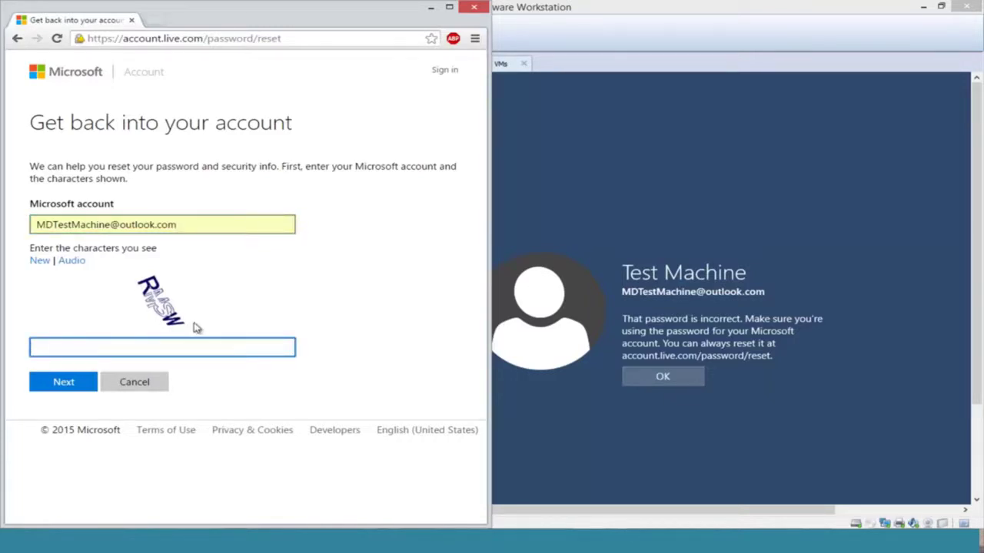
type("RMSW")
left_click(63, 382)
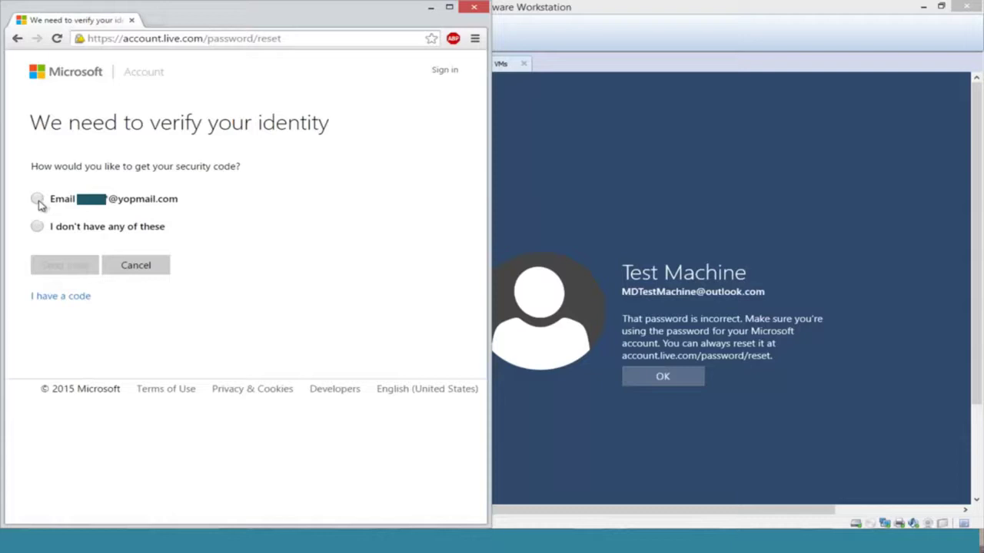
Step: Choose Email verification, complete the hidden part of the recovery address and send the code
left_click(37, 199)
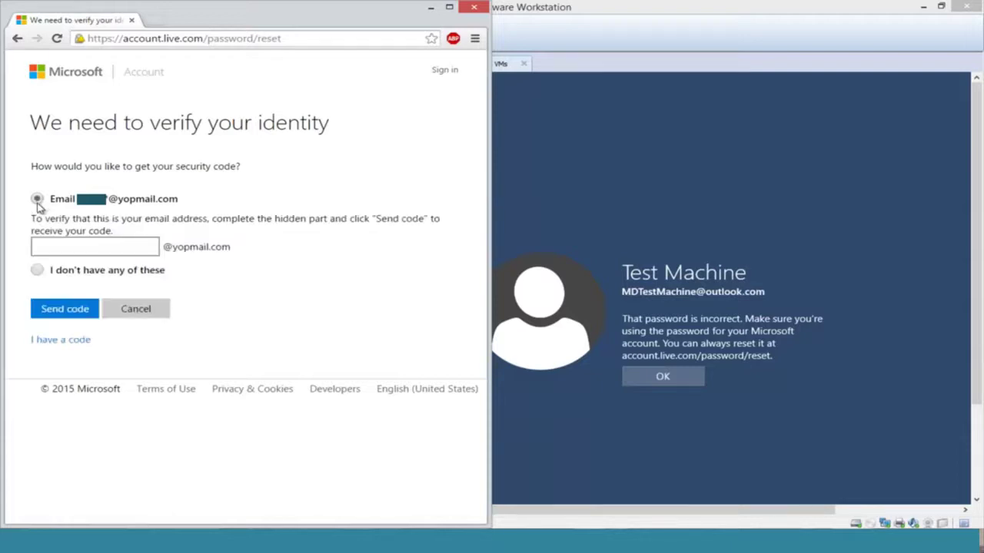
left_click(36, 245)
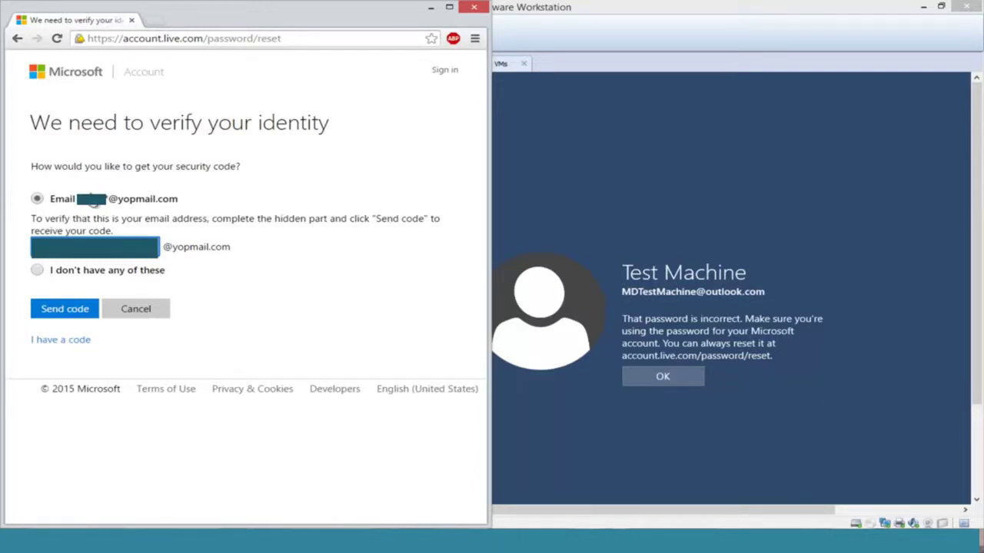
left_click(55, 313)
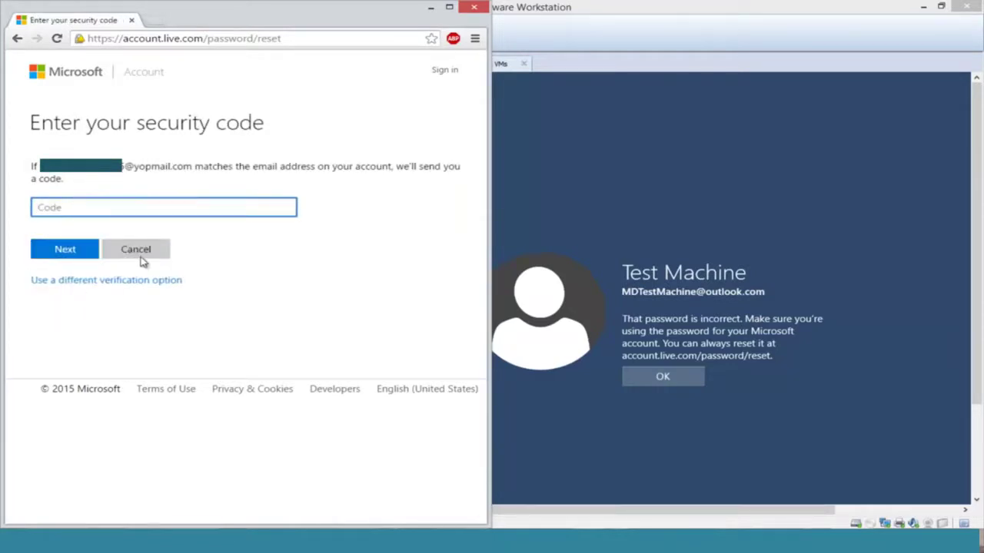
Step: Open the YOPmail disposable inbox in a new maximized tab, with the VM window placed on the right half
left_click(154, 23)
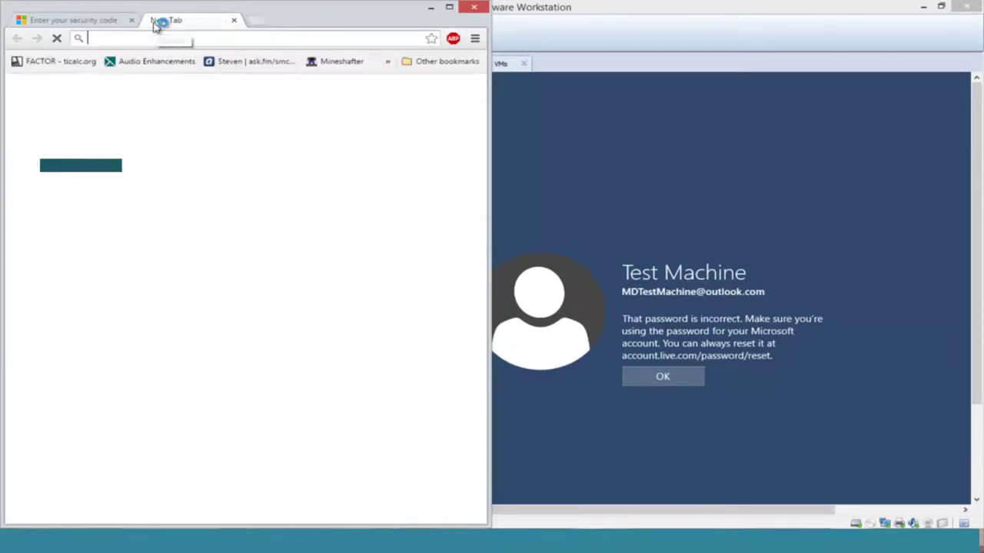
type("yopmail.com")
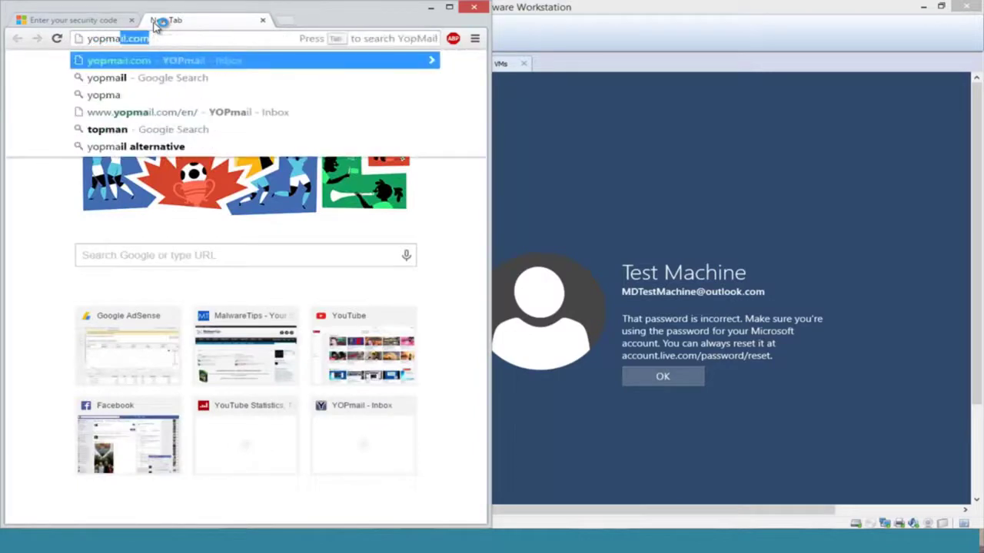
key("Return")
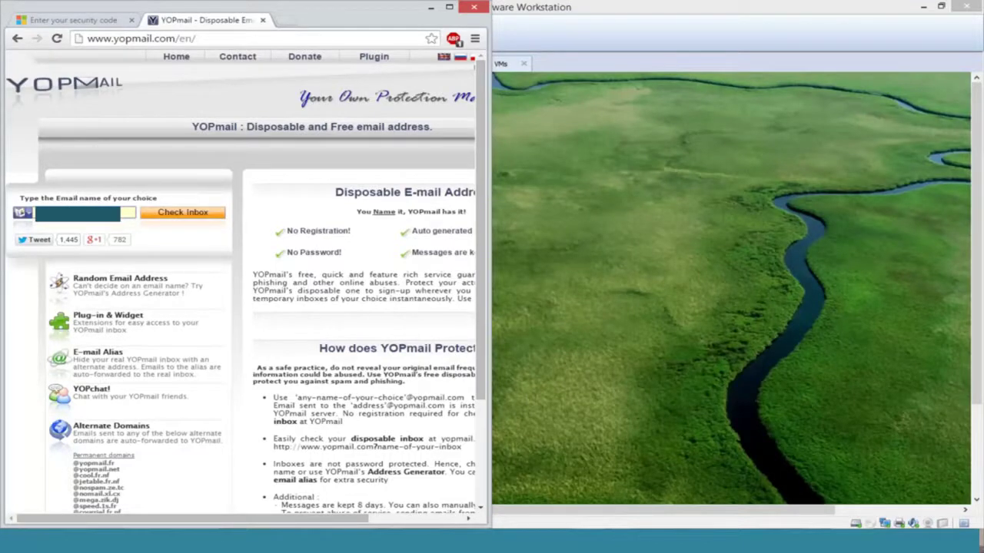
left_click(681, 137)
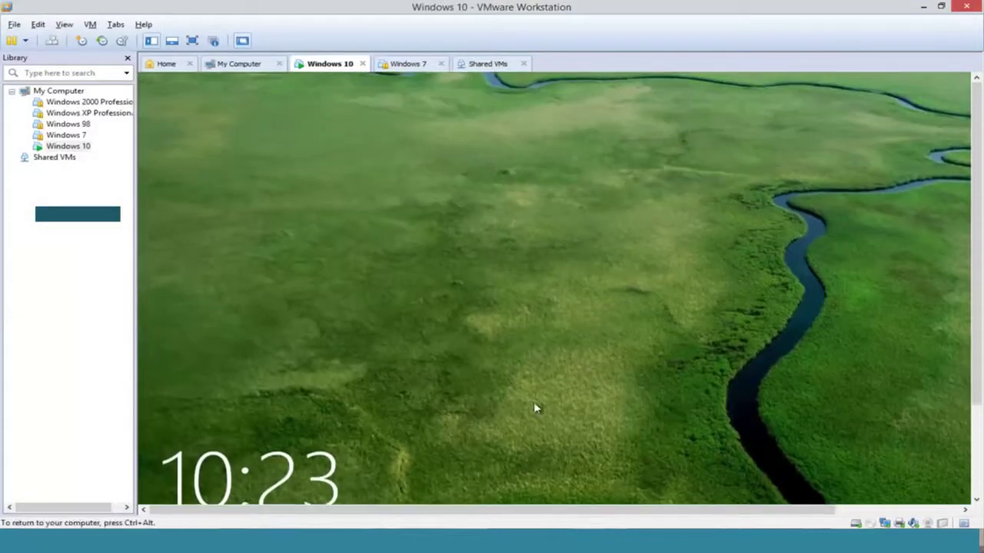
left_click(530, 392)
left_click_drag(468, 5, 983, 27)
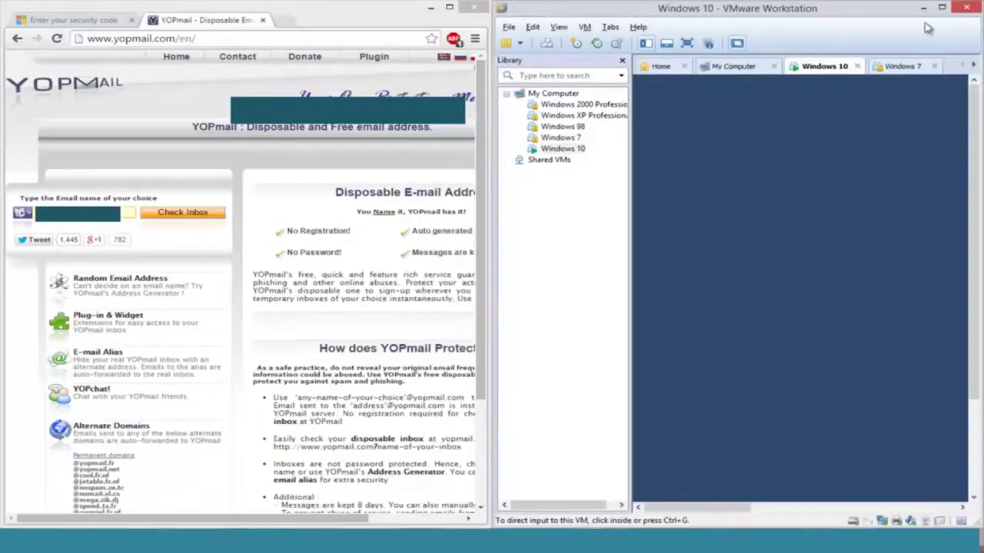
left_click(165, 216)
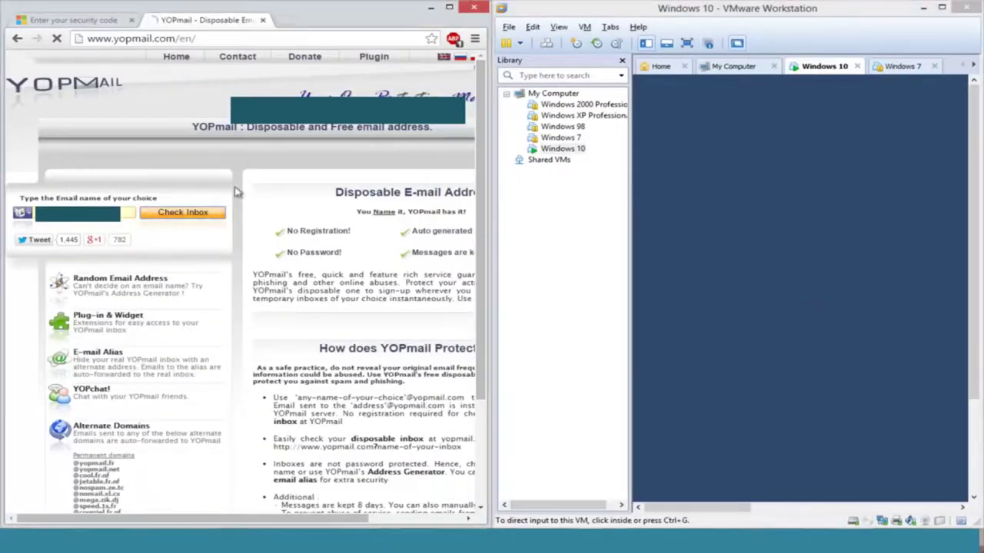
left_click(449, 6)
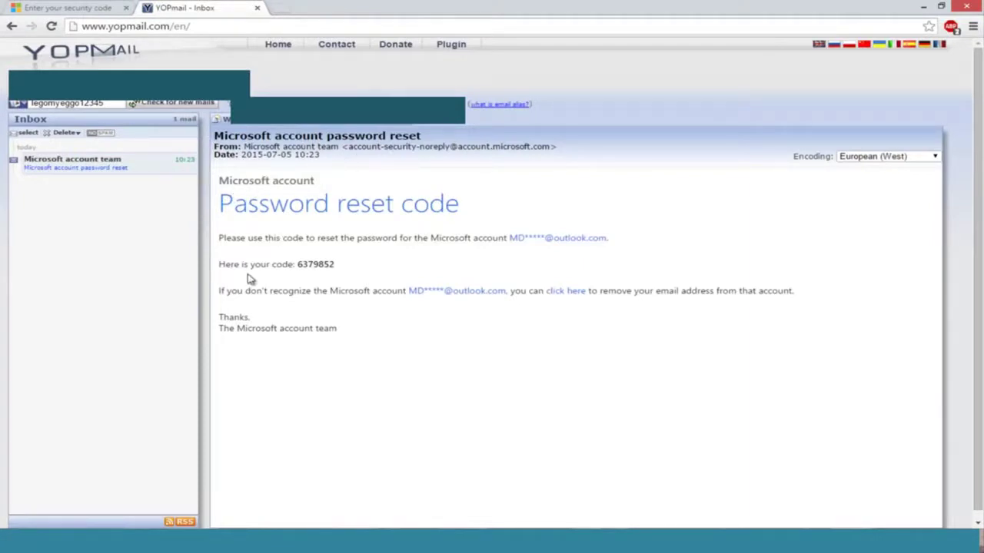
double_click(330, 265)
right_click(315, 266)
left_click(327, 275)
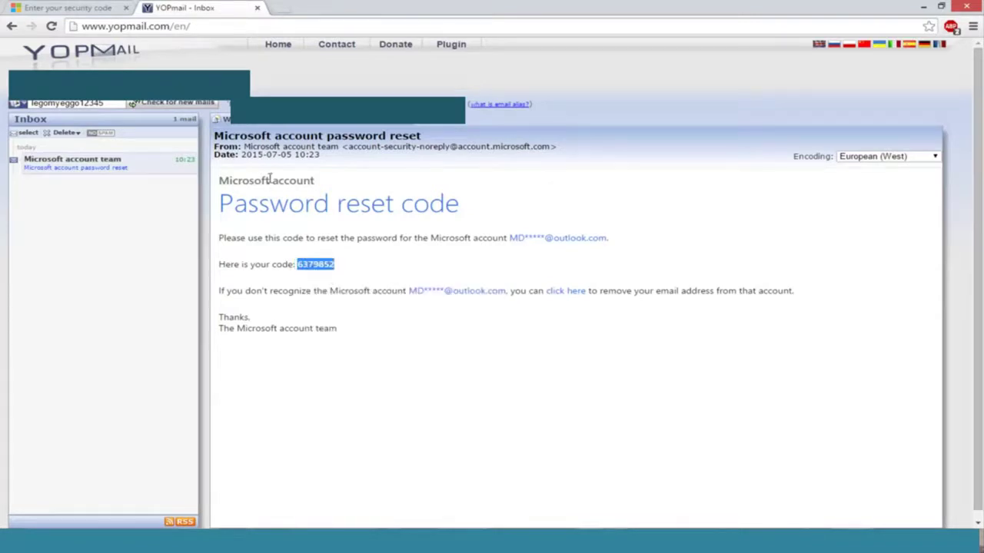
left_click(29, 7)
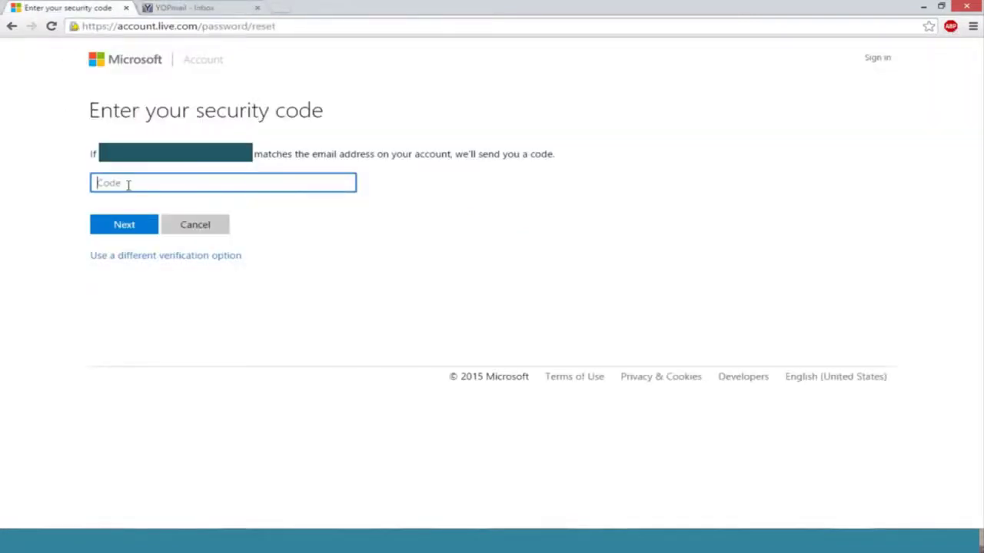
Step: Paste the emailed code, then enter the new password twice and submit it
key("ctrl+v")
left_click(124, 225)
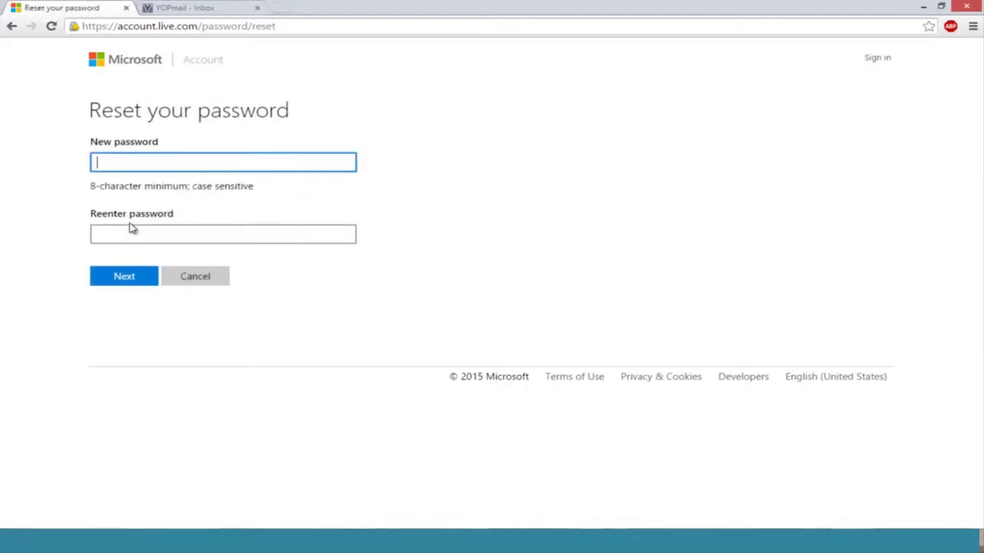
type("abcdefghij")
left_click(128, 235)
type("••••••••••")
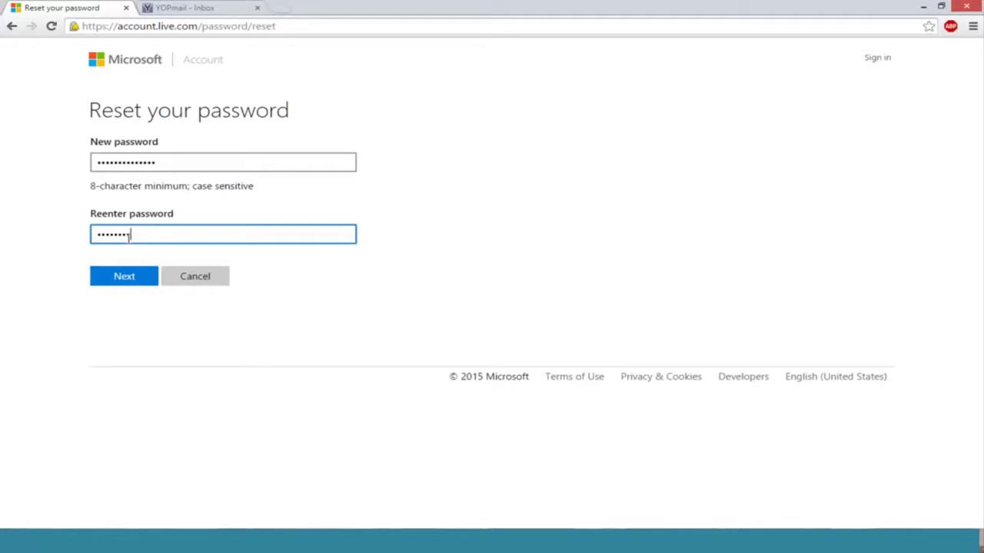
type("••")
left_click(116, 278)
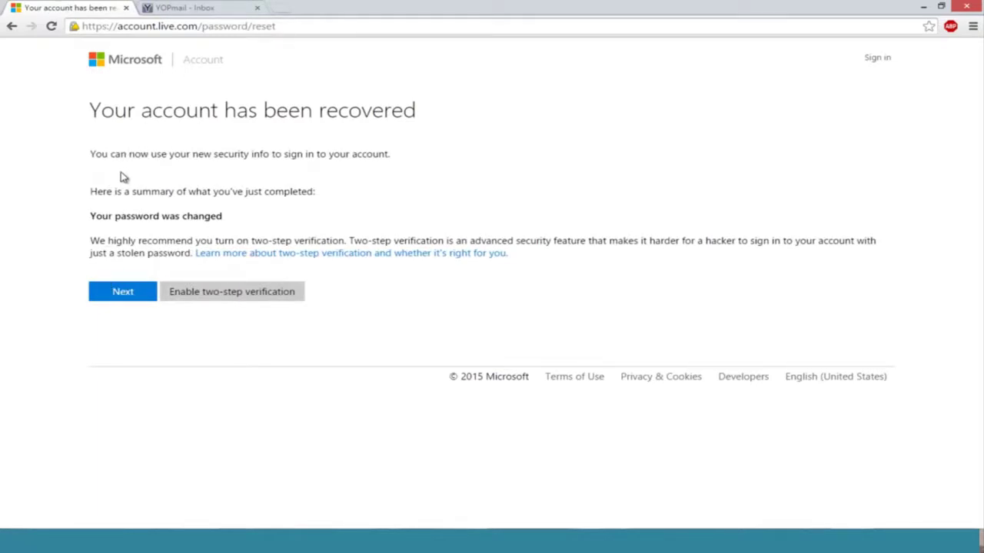
Step: Continue past the recovery confirmation and clear the wrongly pasted code from the account field
left_click(111, 299)
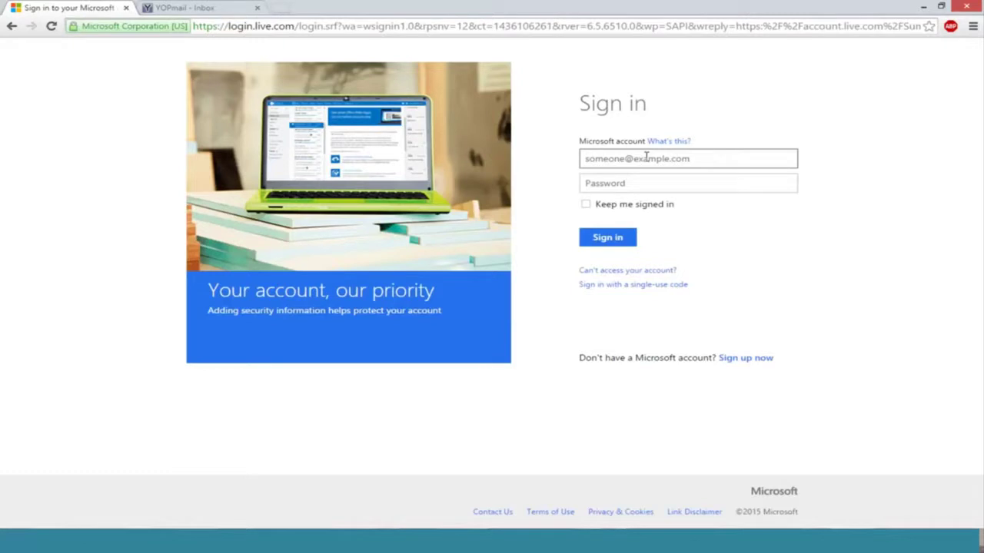
key("ctrl+v")
key("ctrl+a")
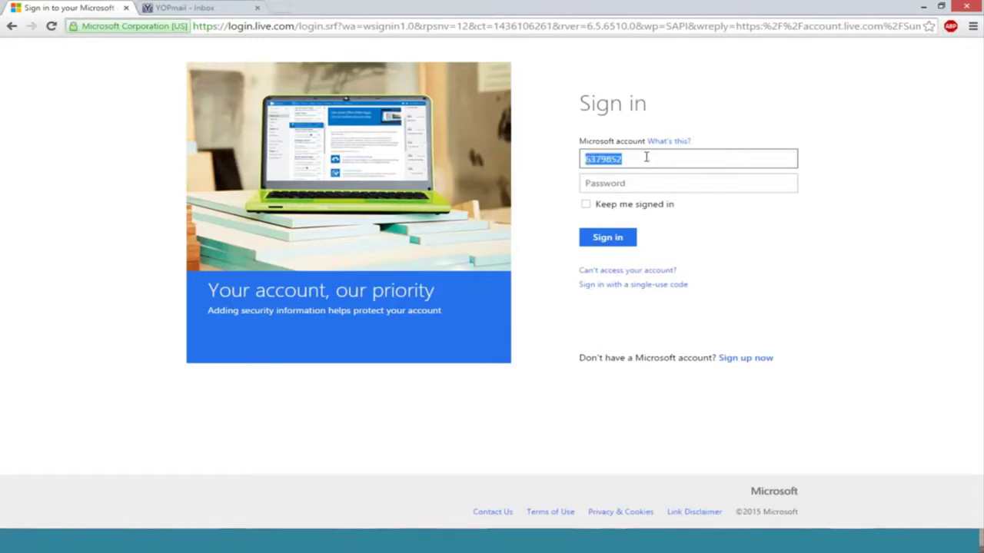
key("BackSpace")
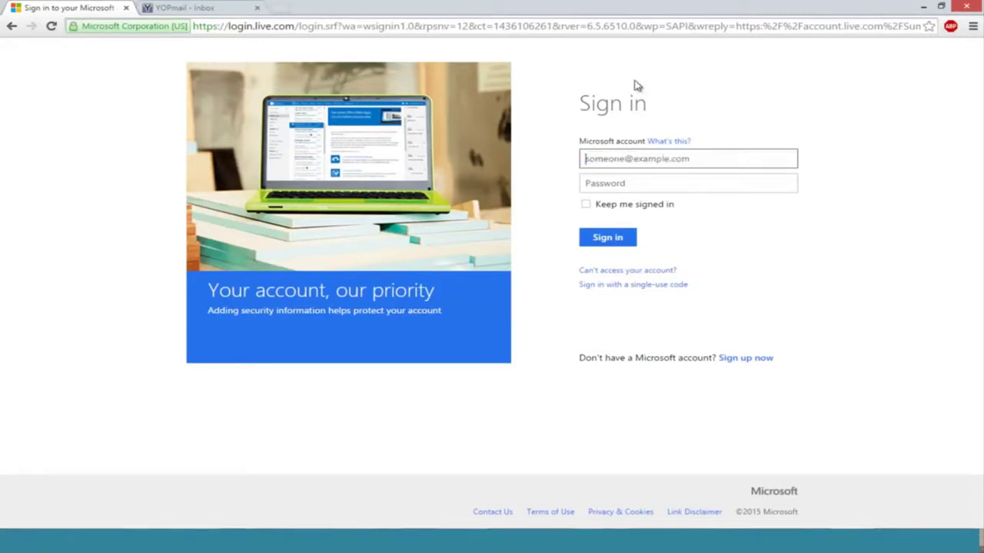
type("MDTech")
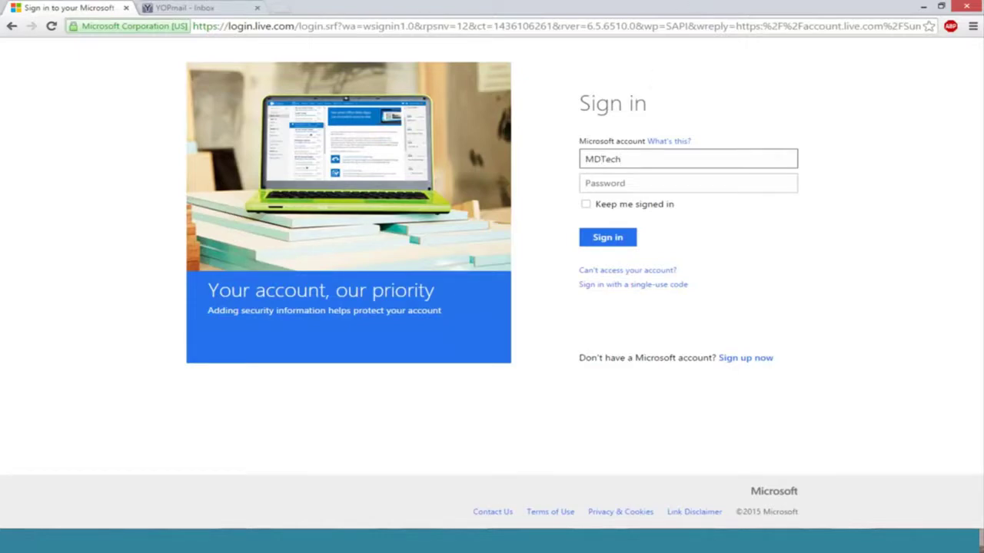
Step: Snap the browser to the left half and wake the VM's sign-in screen beside it
key("super+Left")
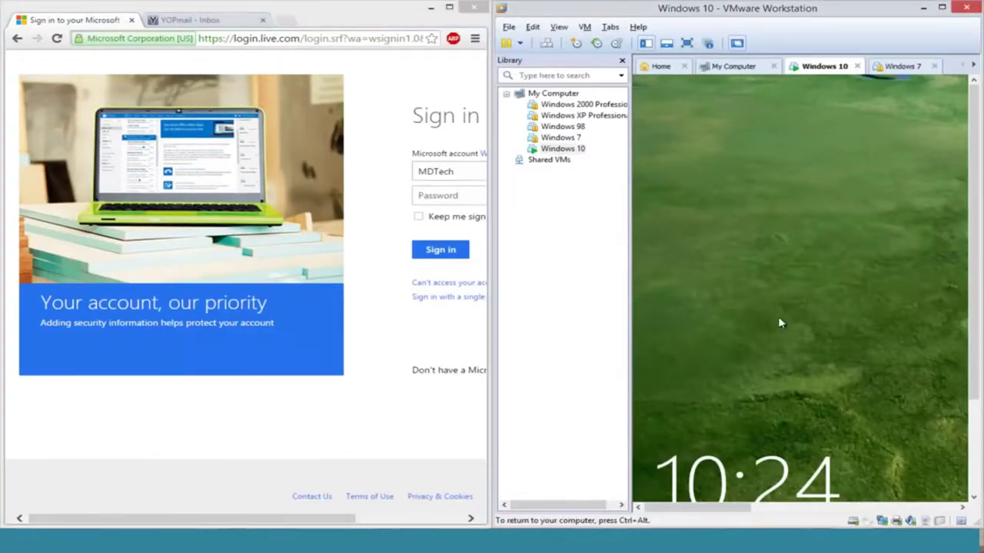
left_click(779, 322)
left_click_drag(700, 508, 849, 511)
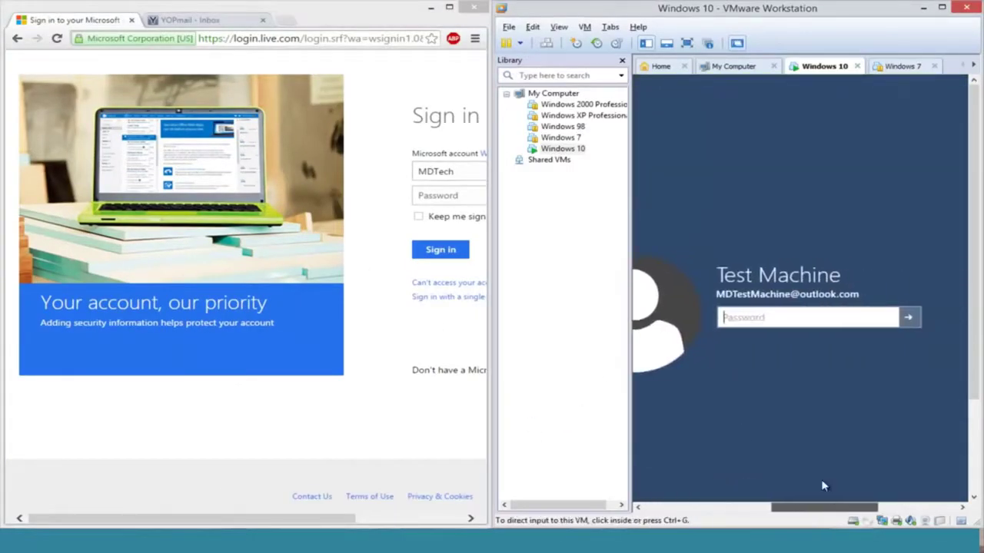
left_click(726, 317)
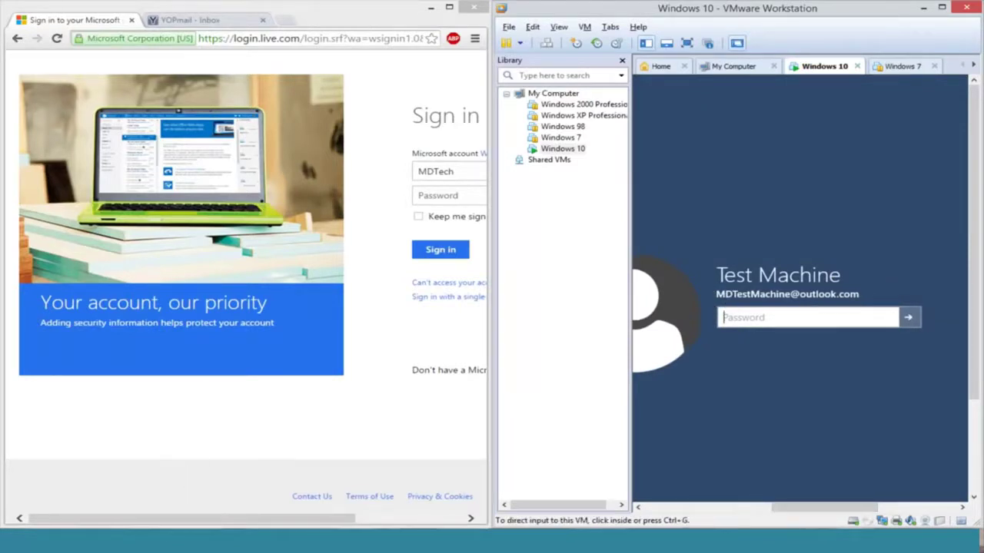
left_click_drag(184, 524, 325, 489)
Step: Sign in with the account e-mail and new password, then maximize the VMware window
left_click(303, 172)
type("MDTech")
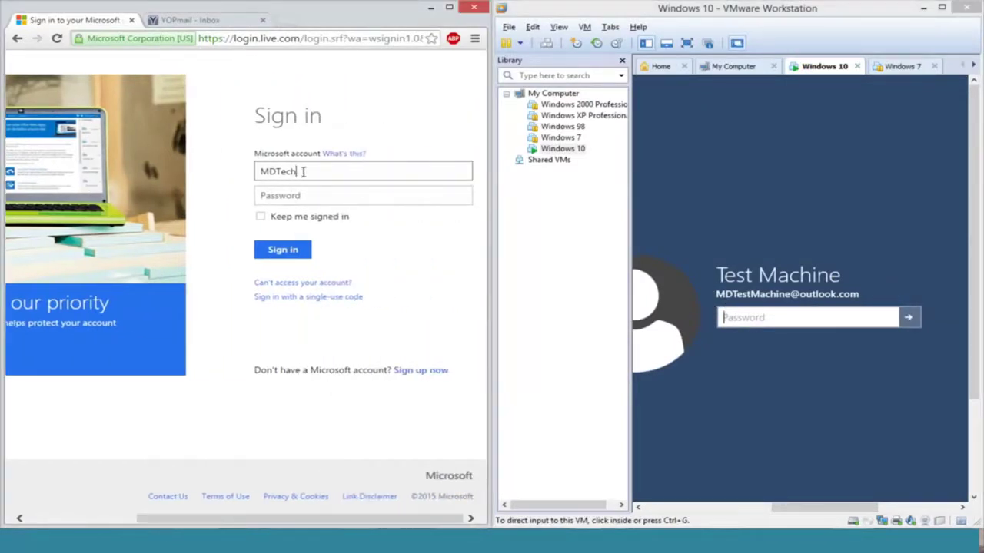
type("Machine")
key("ctrl+a")
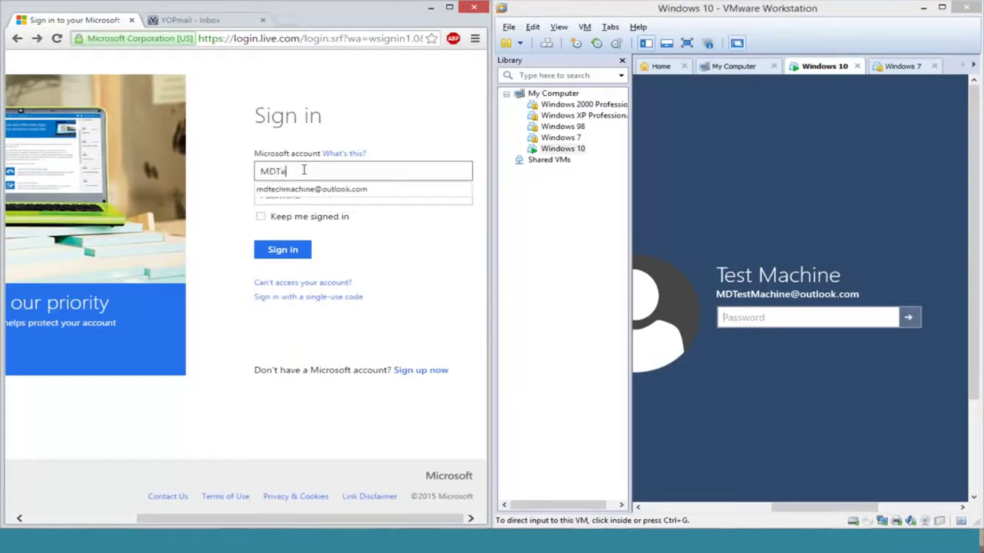
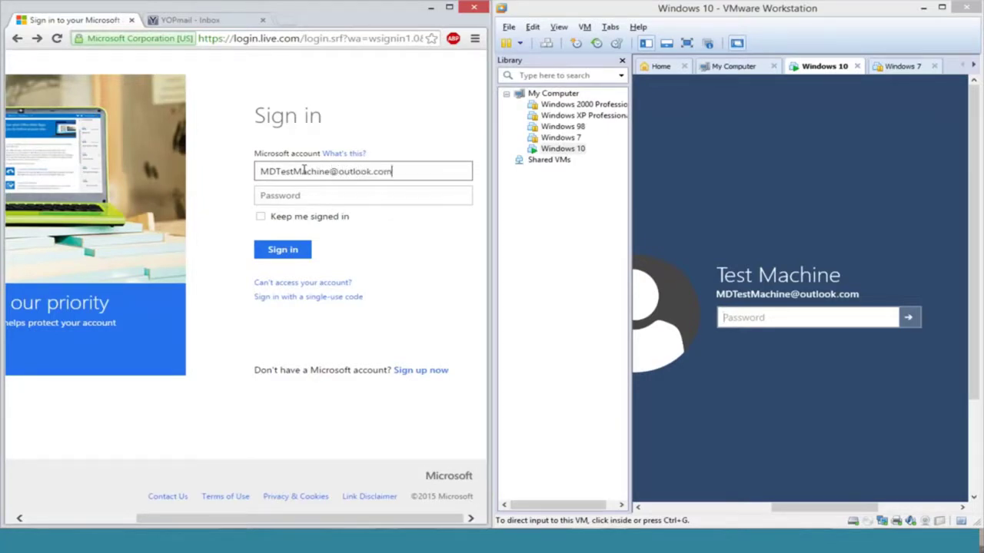
left_click(347, 190)
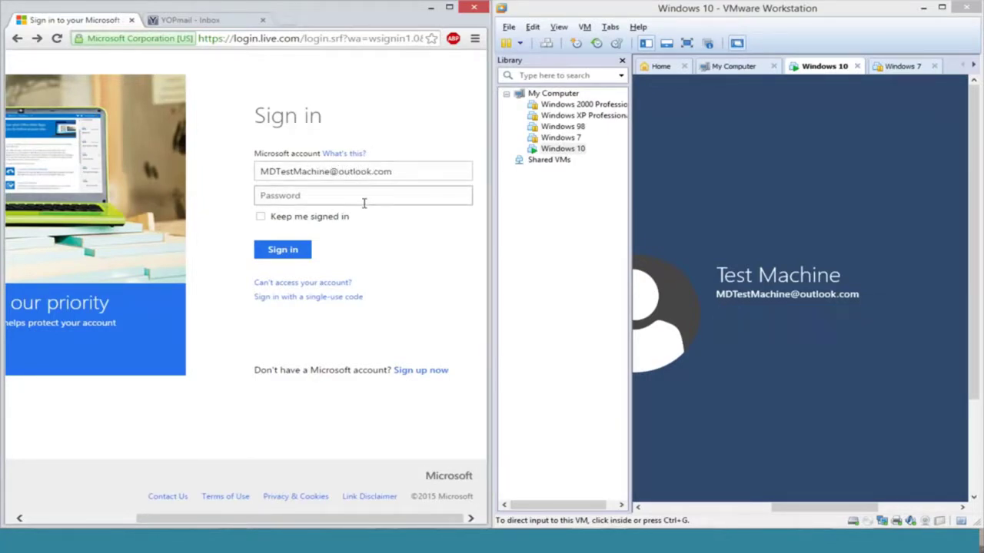
type("*********")
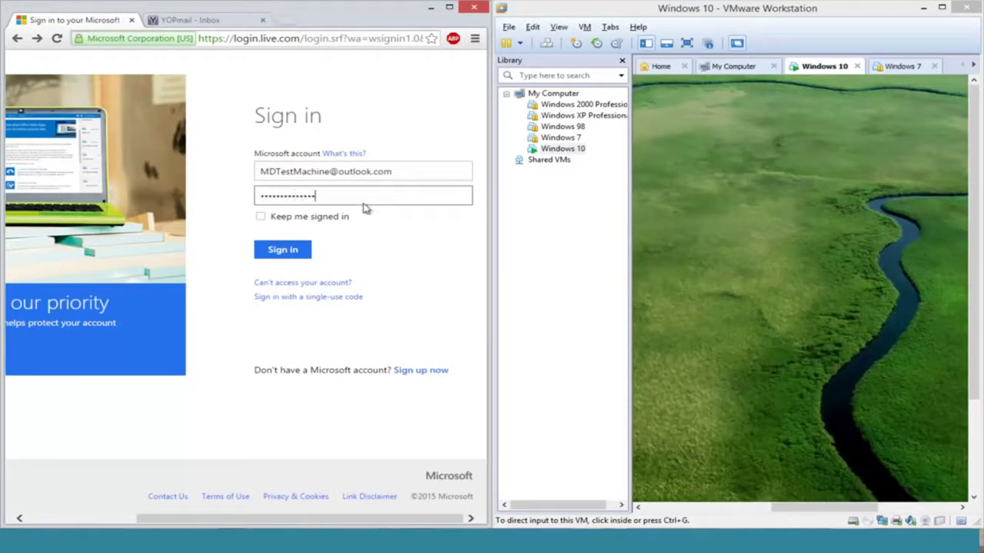
key("Return")
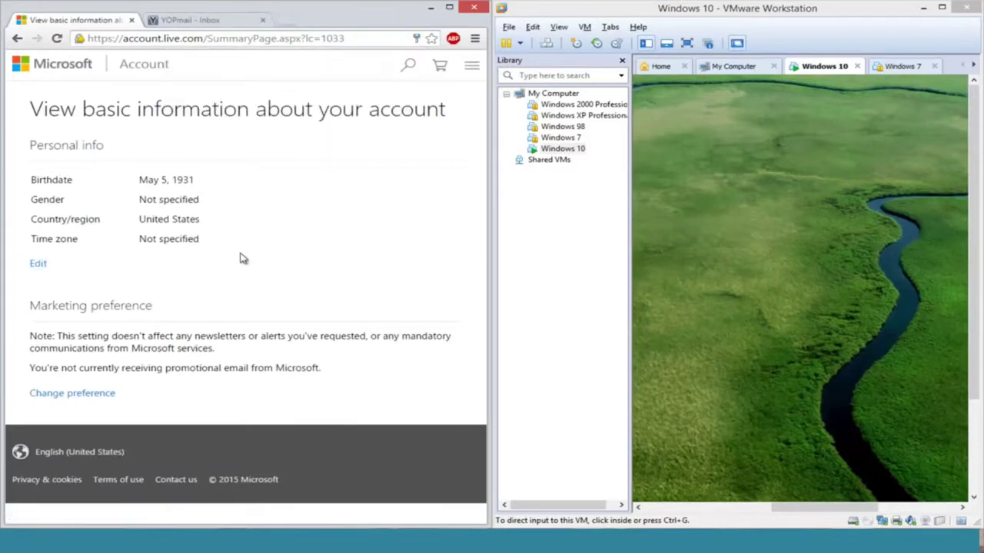
left_click(941, 7)
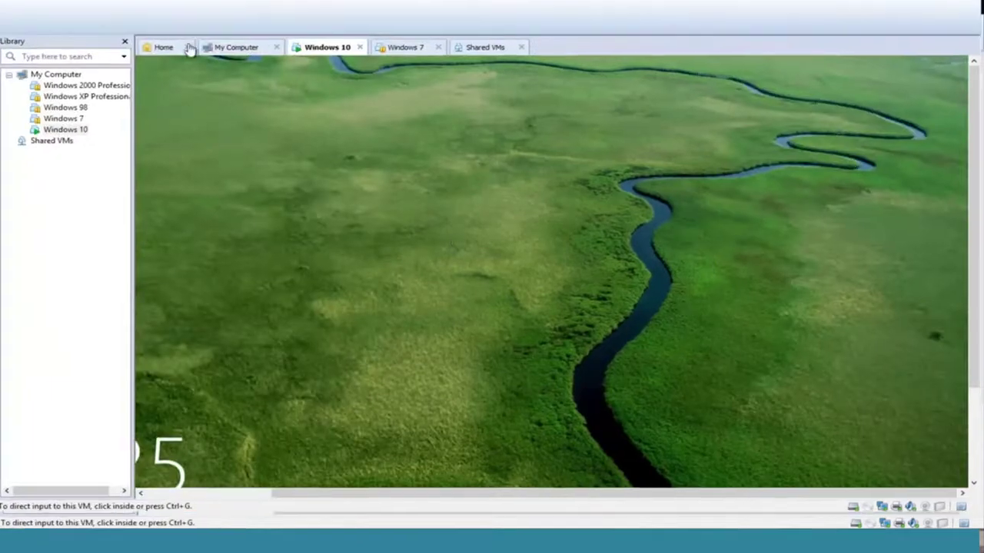
Step: Enter the new account password at the full-screen Windows 10 lock screen to sign in
left_click(542, 480)
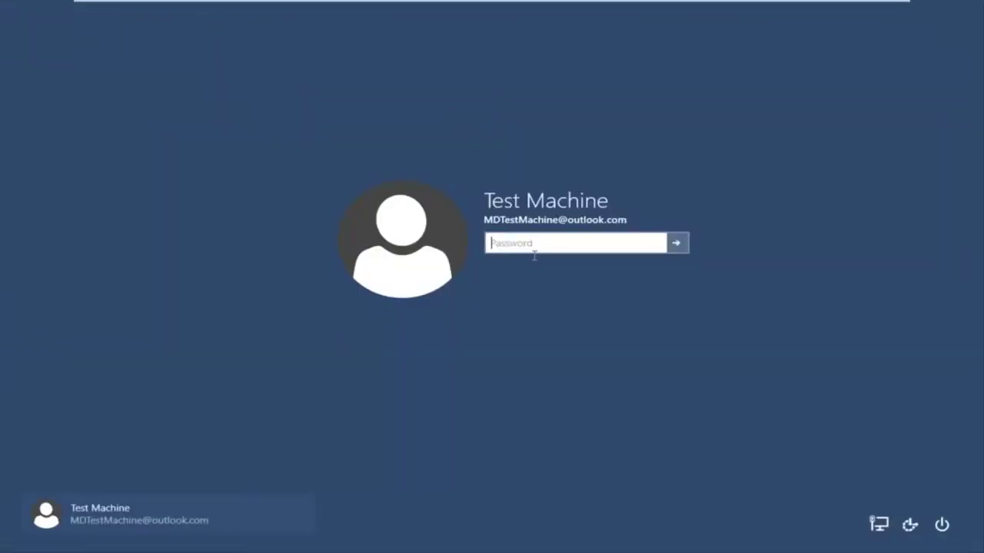
type("password123456")
key("Return")
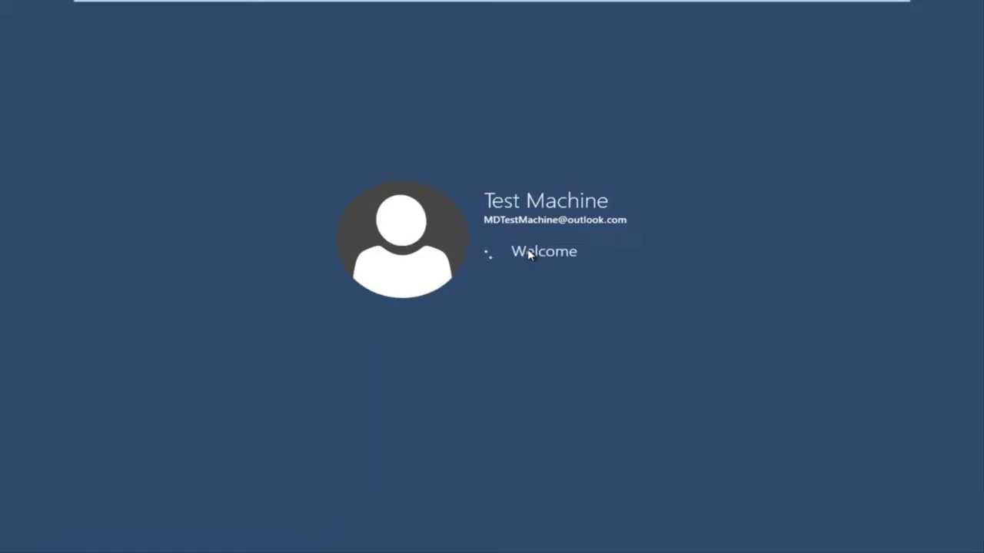